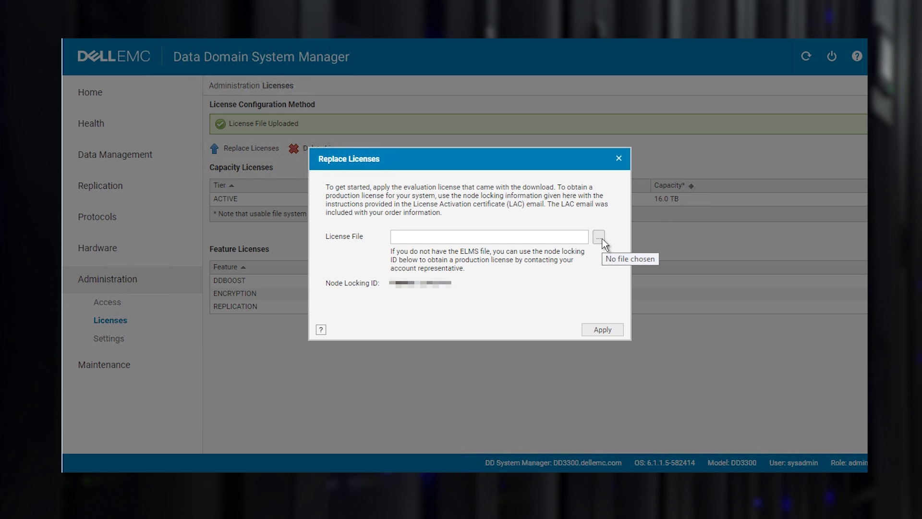
# Replace the installed licenses with the license file ending in Nov-2017.lic that has no Base, Cloud Tier Only or Copy suffix.
pyautogui.click(601, 237)
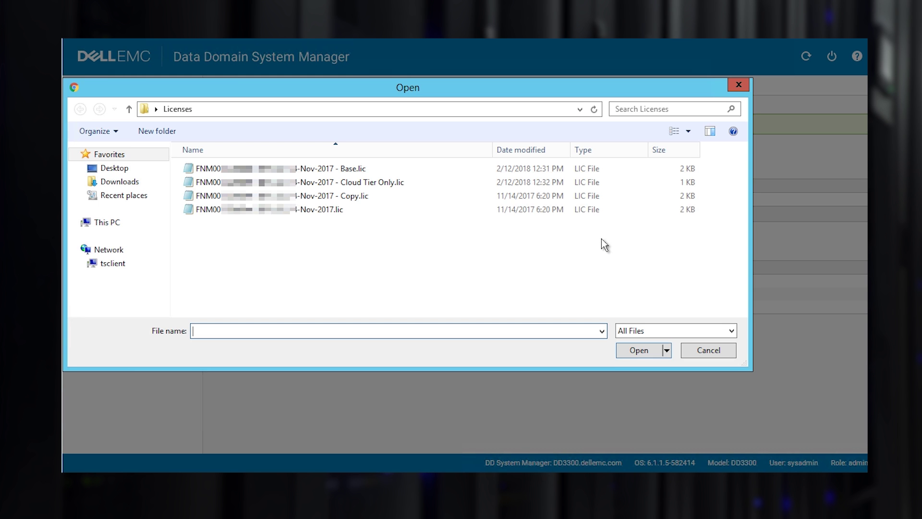
pyautogui.click(310, 211)
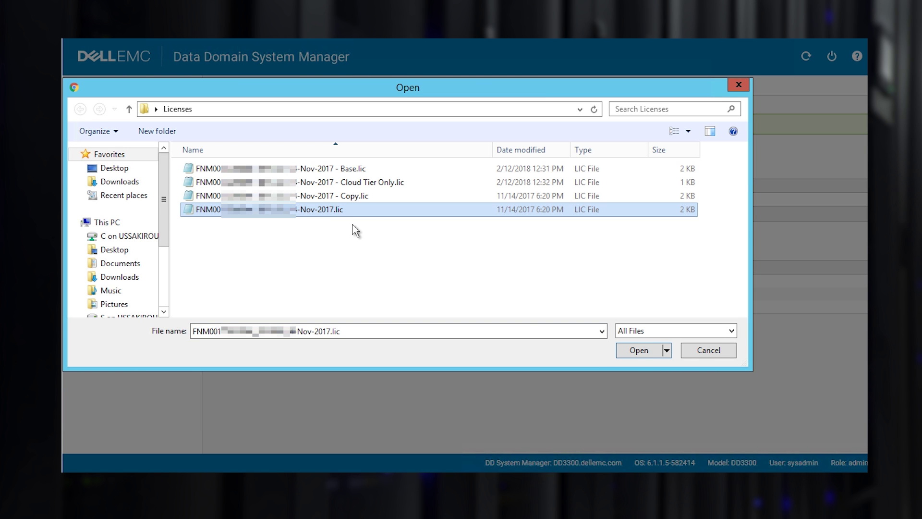
pyautogui.click(646, 354)
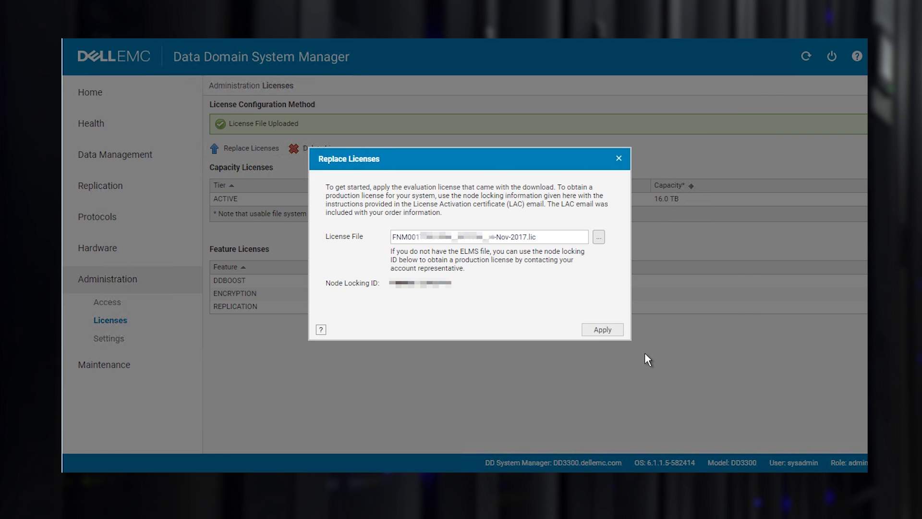
pyautogui.click(608, 330)
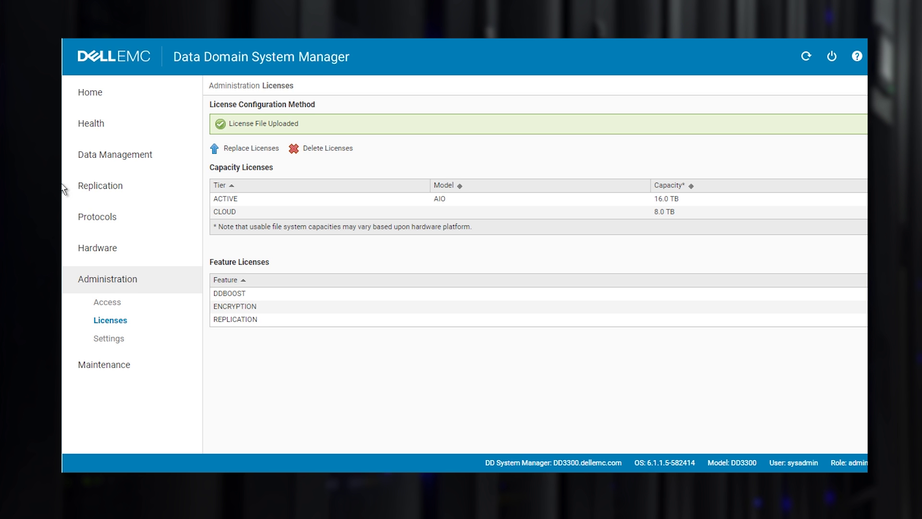
# Disable the file system and enable the Cloud Tier on it.
pyautogui.click(117, 157)
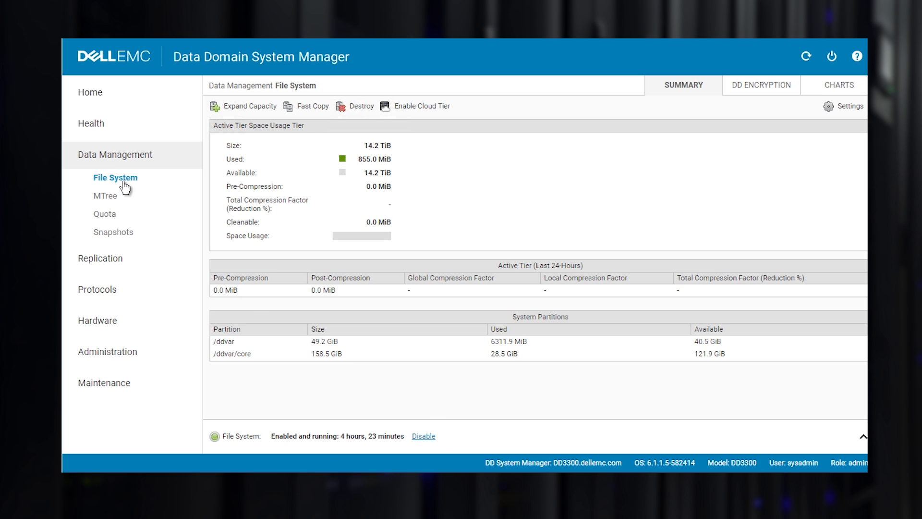
pyautogui.click(423, 436)
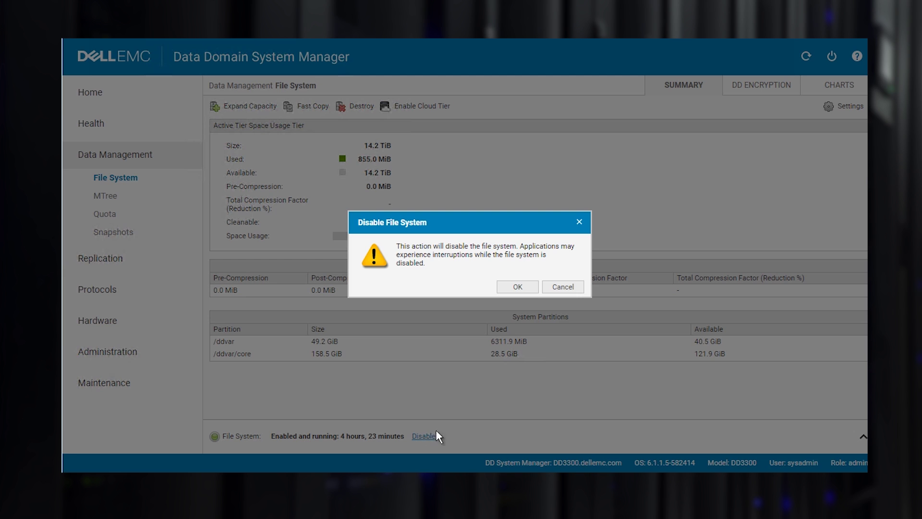
pyautogui.click(517, 288)
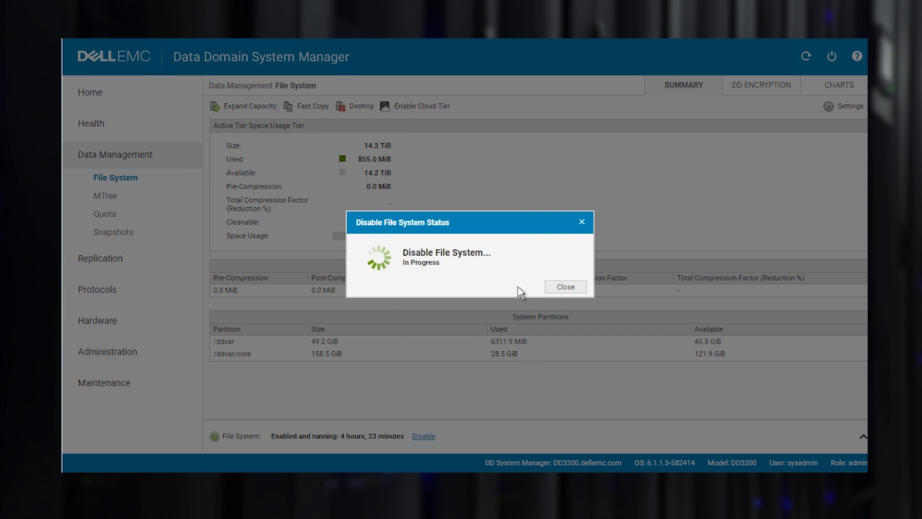
pyautogui.click(557, 287)
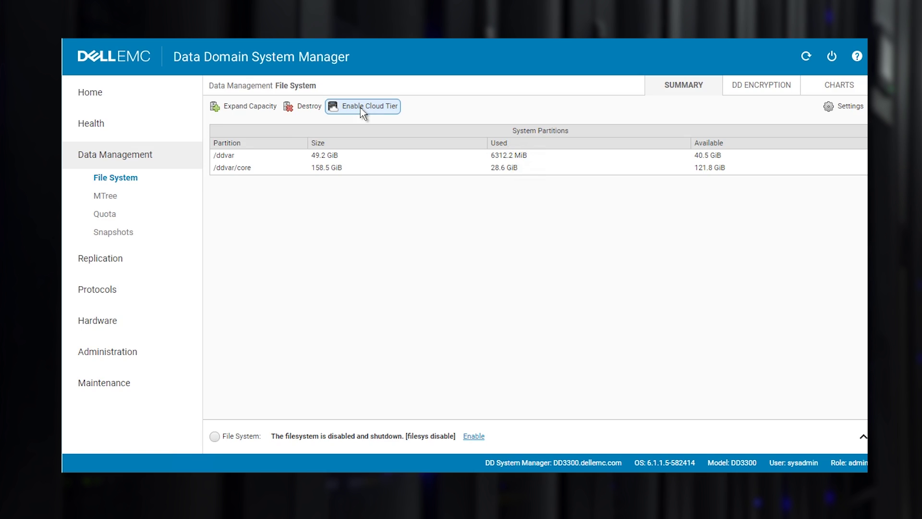
pyautogui.click(360, 106)
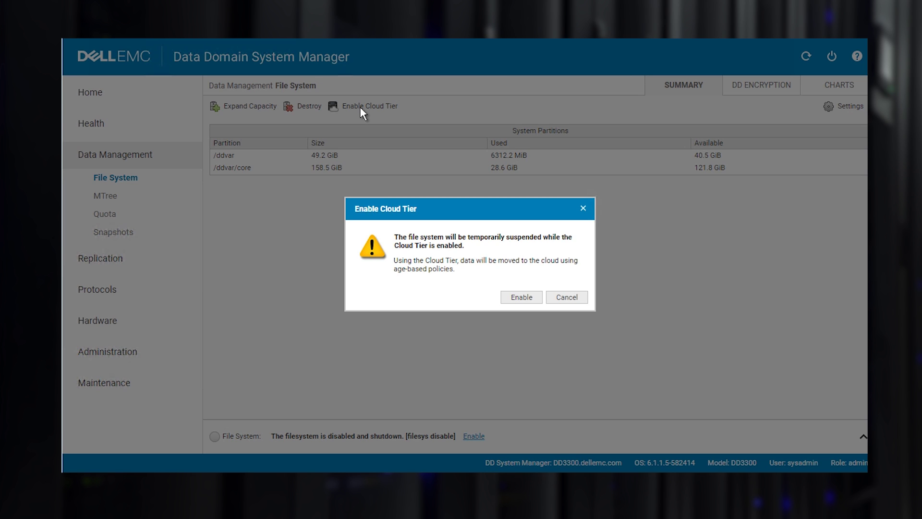
pyautogui.click(522, 297)
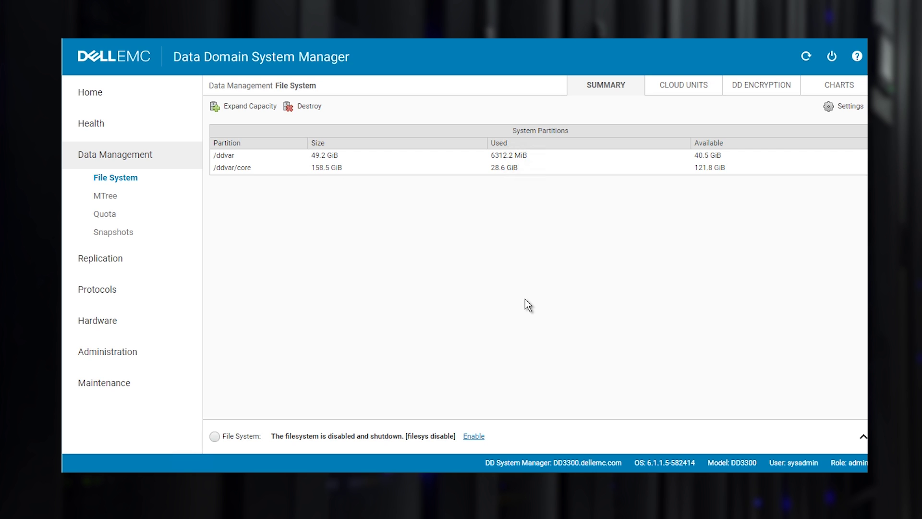
# Configure the Cloud Tier storage by adding the addable devices dev3 and dev5 to the tier.
pyautogui.click(92, 322)
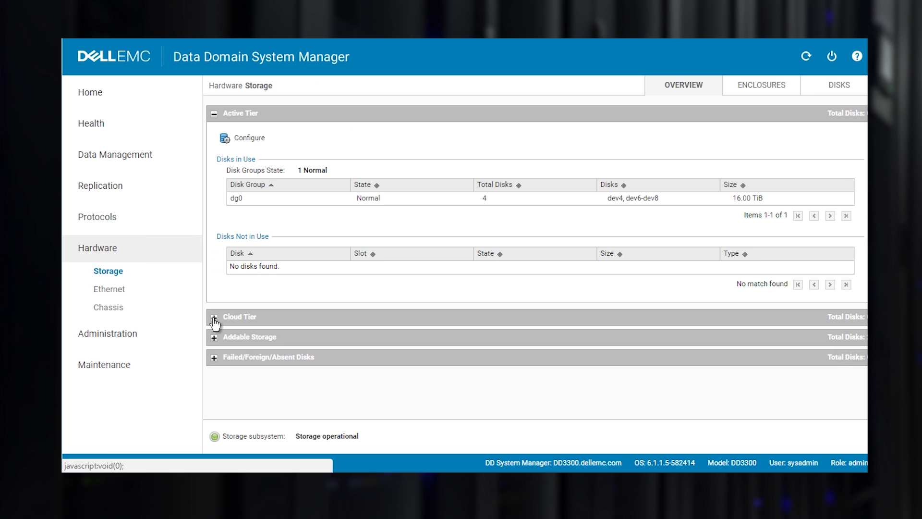
pyautogui.click(214, 318)
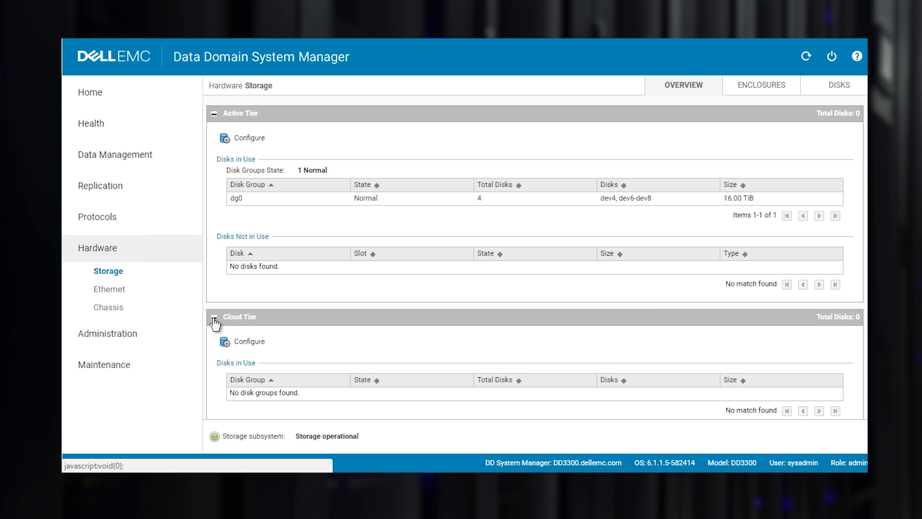
pyautogui.click(243, 343)
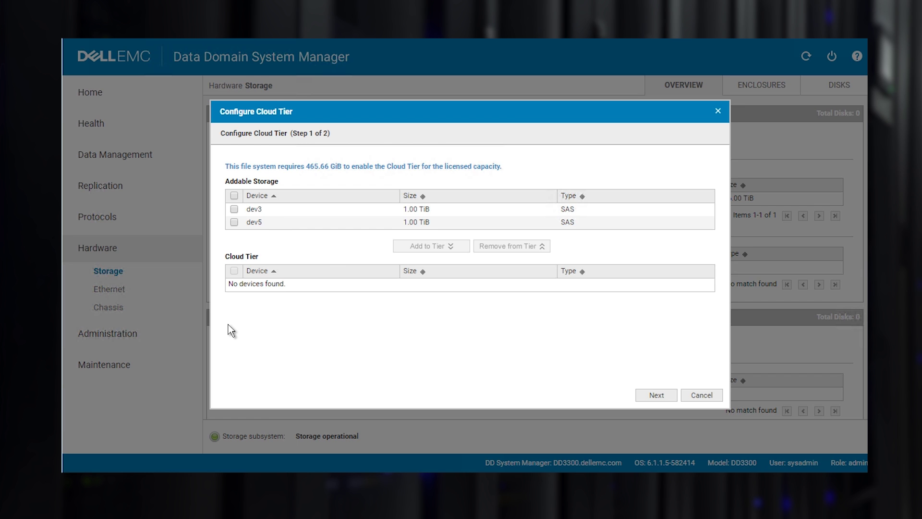
pyautogui.click(234, 195)
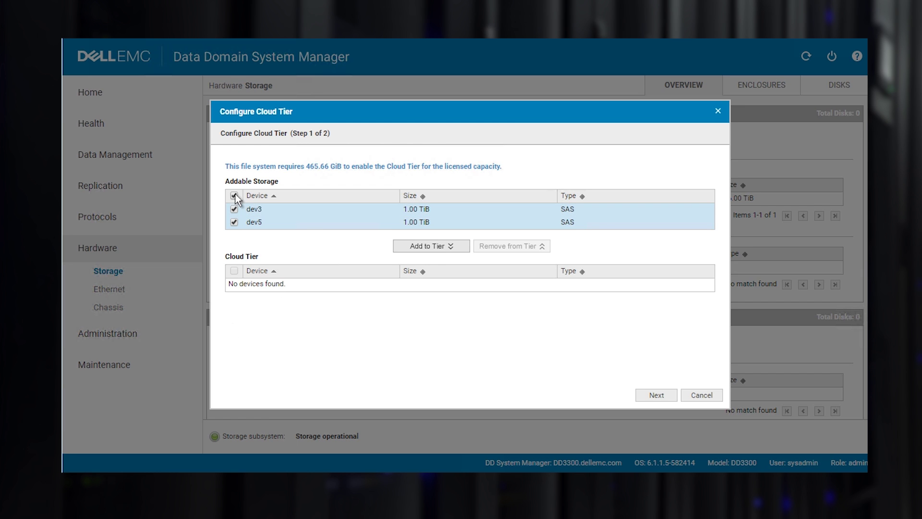
pyautogui.click(434, 247)
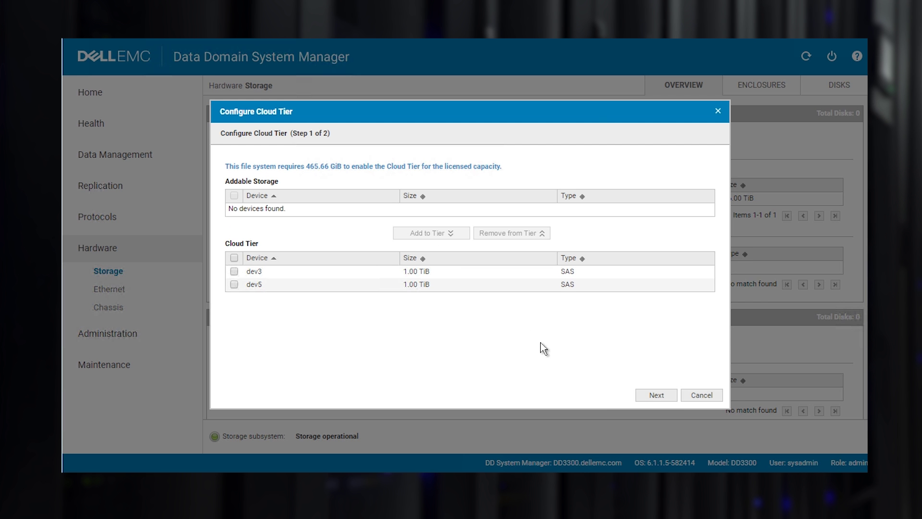
pyautogui.click(656, 396)
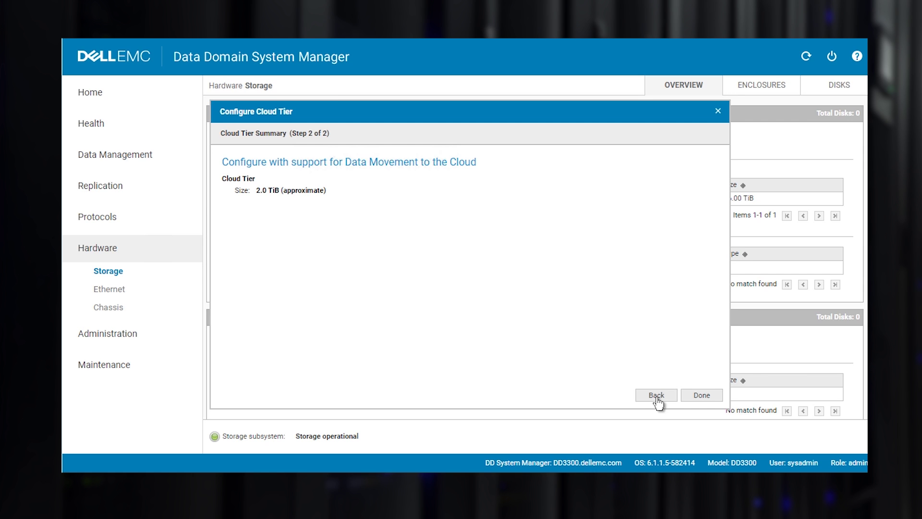
pyautogui.click(702, 399)
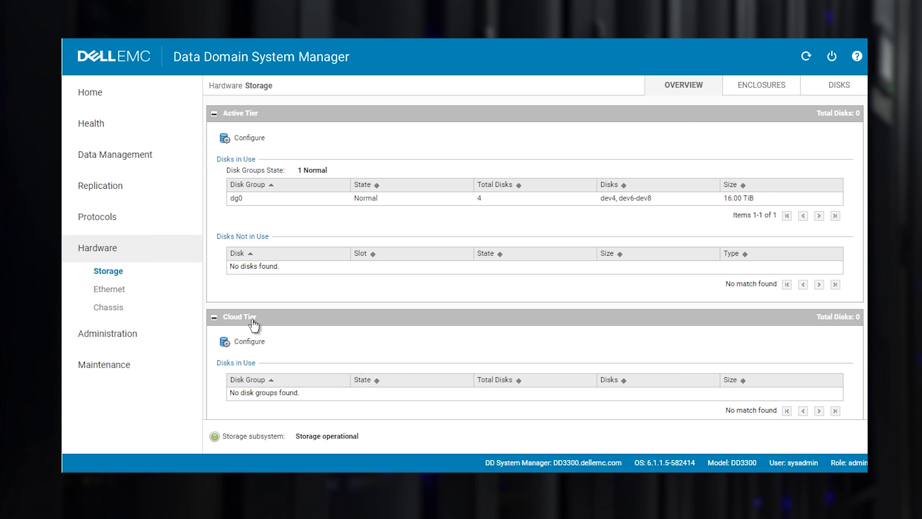
# Enable the file system again from its Data Management summary.
pyautogui.click(98, 248)
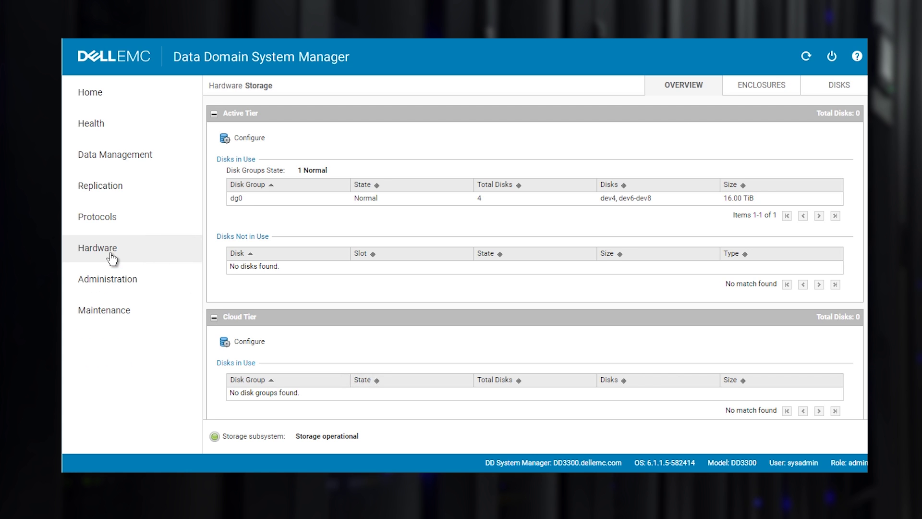
pyautogui.click(108, 160)
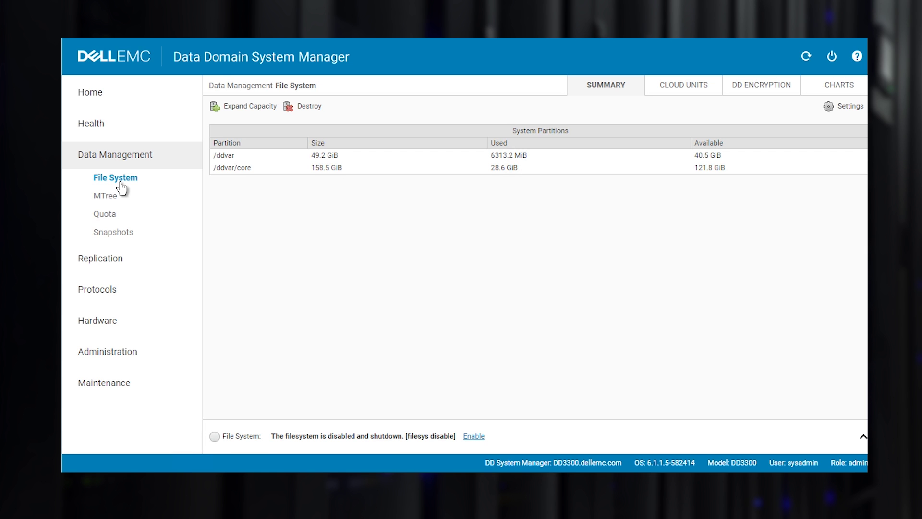
pyautogui.click(475, 436)
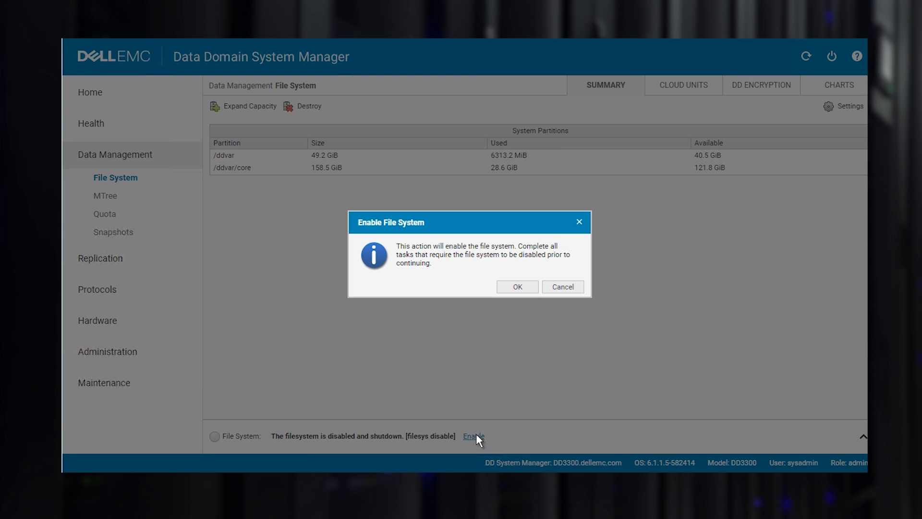
pyautogui.click(519, 287)
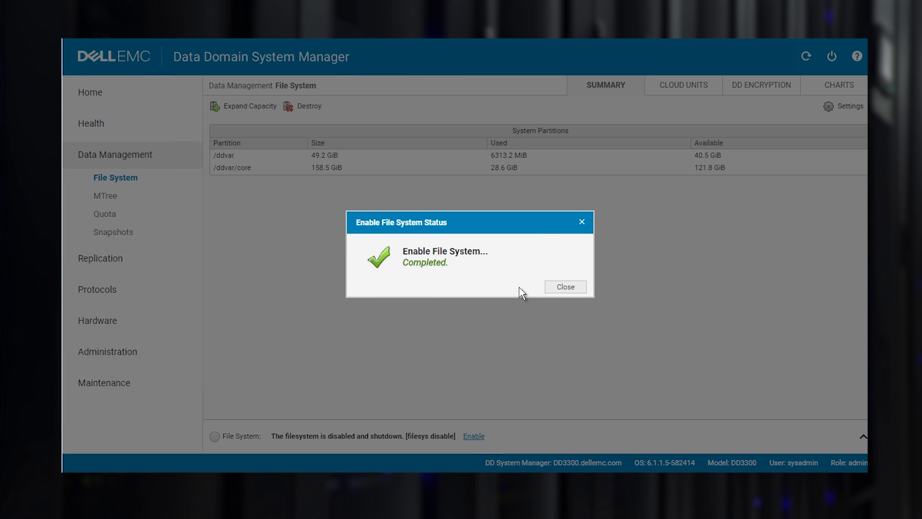
pyautogui.click(562, 287)
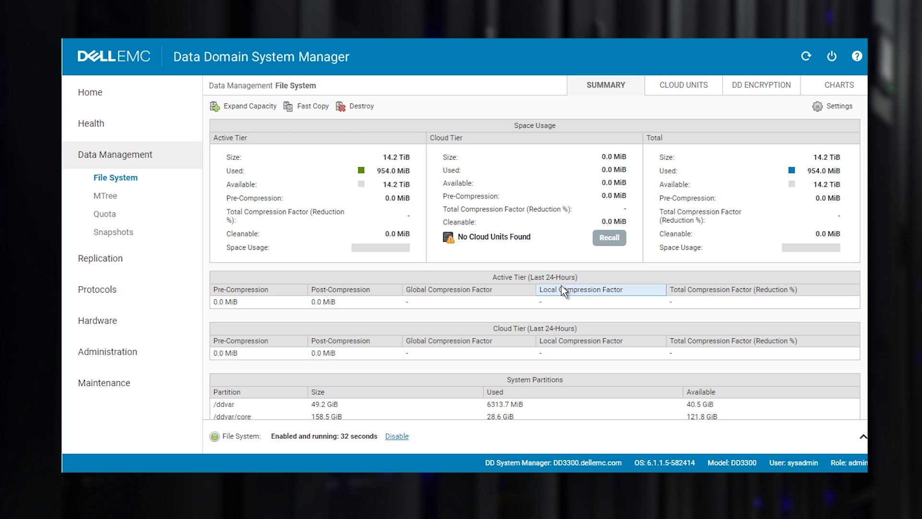
# Start a new cloud unit named ecs_cu1 with Dell EMC Elastic Cloud Storage (ECS) as the cloud provider.
pyautogui.click(684, 87)
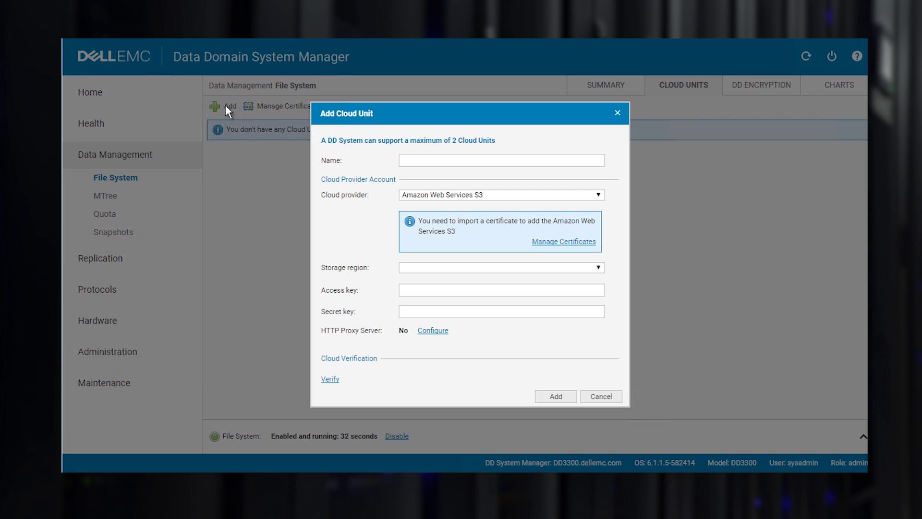
pyautogui.click(421, 159)
pyautogui.write('ecs_cu1')
pyautogui.click(430, 197)
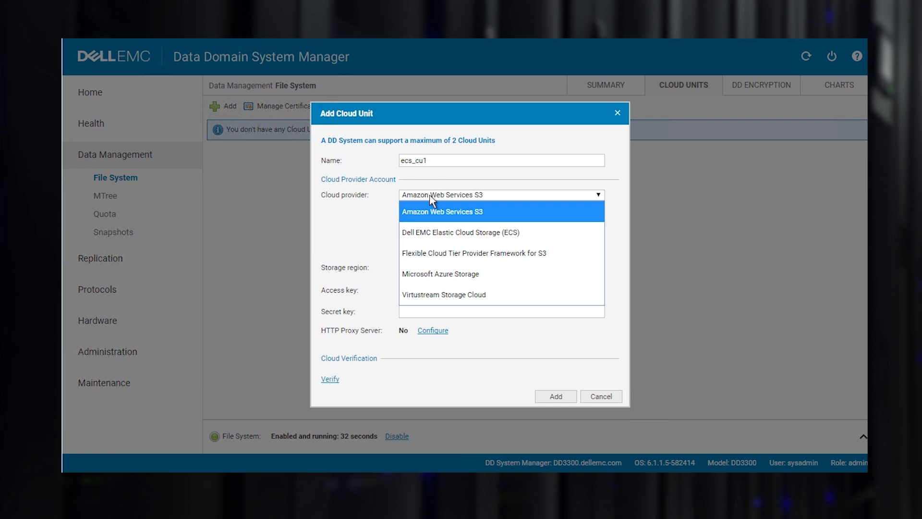
pyautogui.click(447, 235)
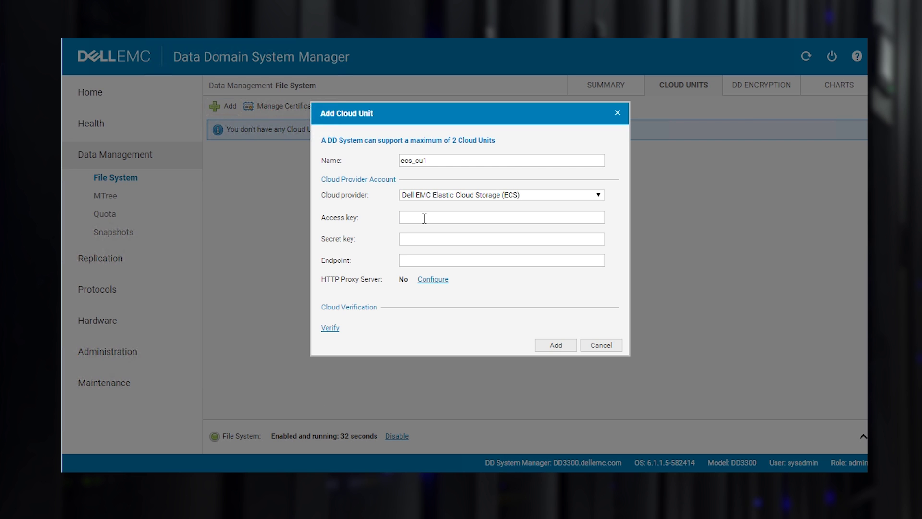
pyautogui.write('aaaaaaaaaaa')
pyautogui.click(416, 239)
pyautogui.hotkey('ctrl', 'v')
pyautogui.write('http://192.168.60.')
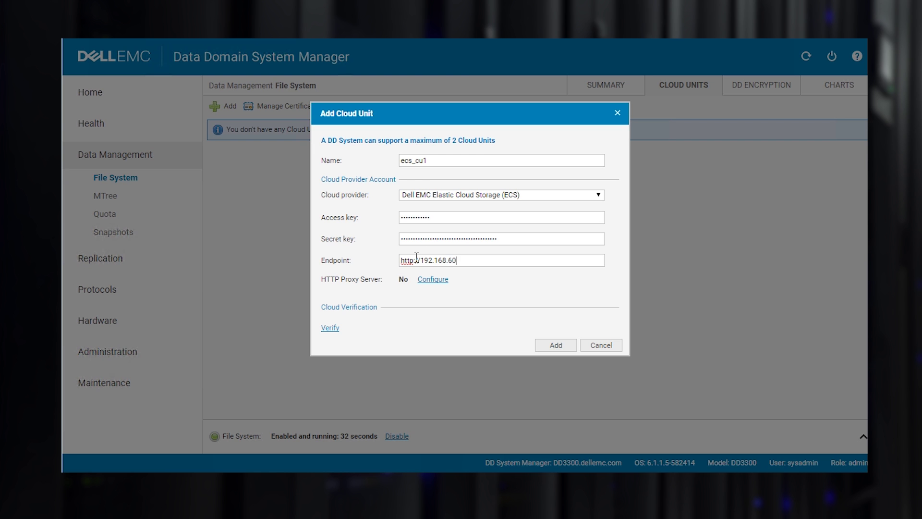
pyautogui.write('227:9020')
# Verify the cloud provider connection and add the cloud unit ecs_cu1.
pyautogui.click(335, 331)
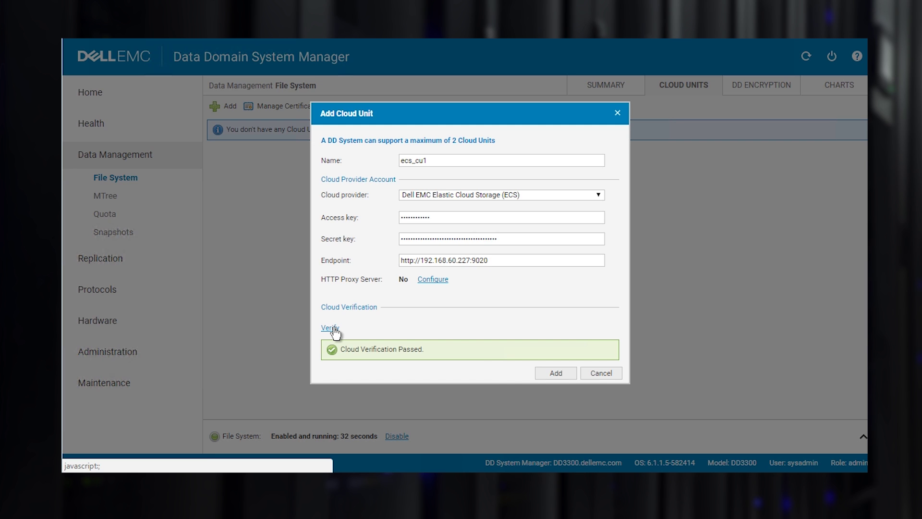
pyautogui.click(556, 373)
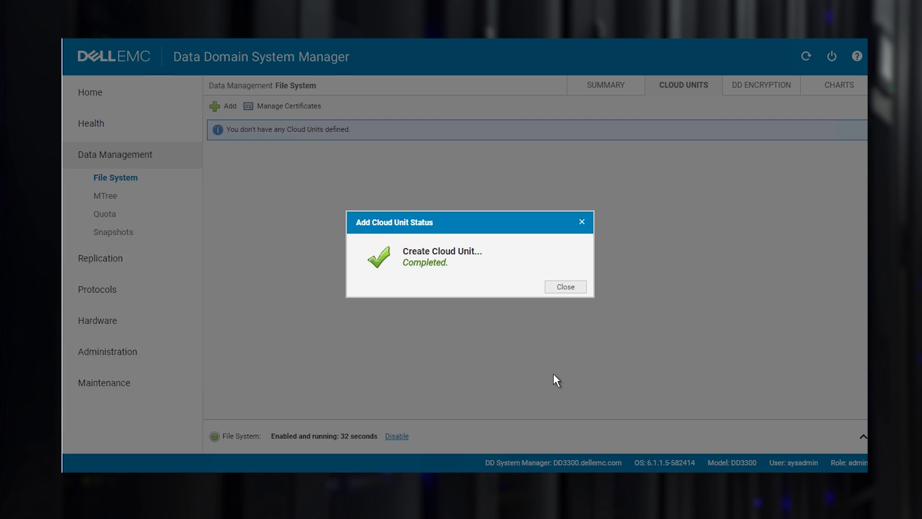
pyautogui.click(566, 287)
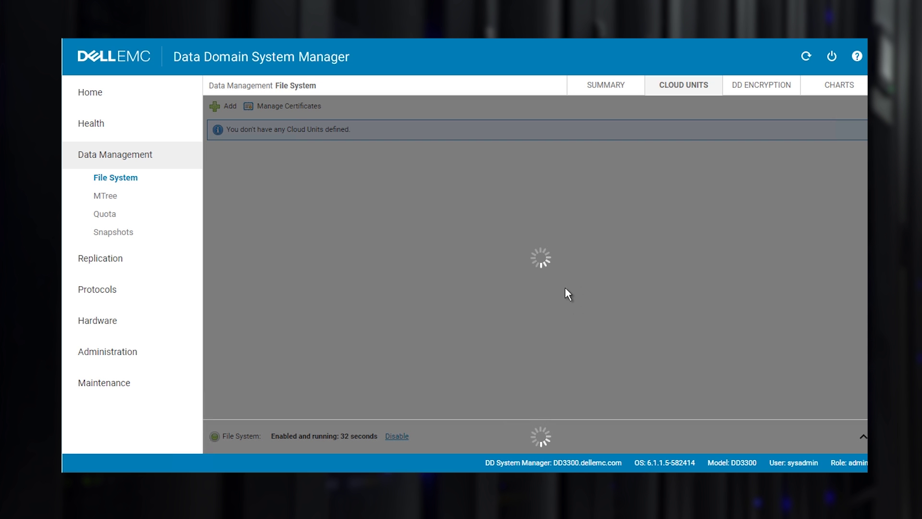